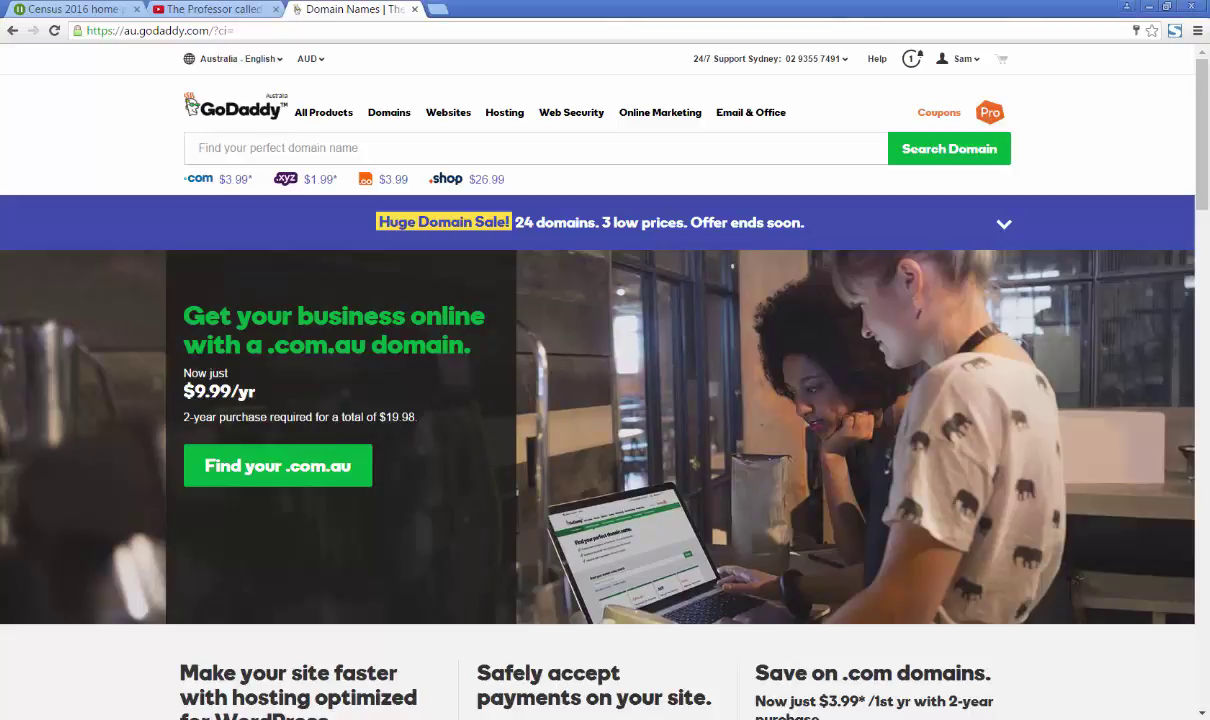
# Switch to Gmail and look up the two name servers in the Just Host welcome email.
pyautogui.hotkey('alt', 'Tab')
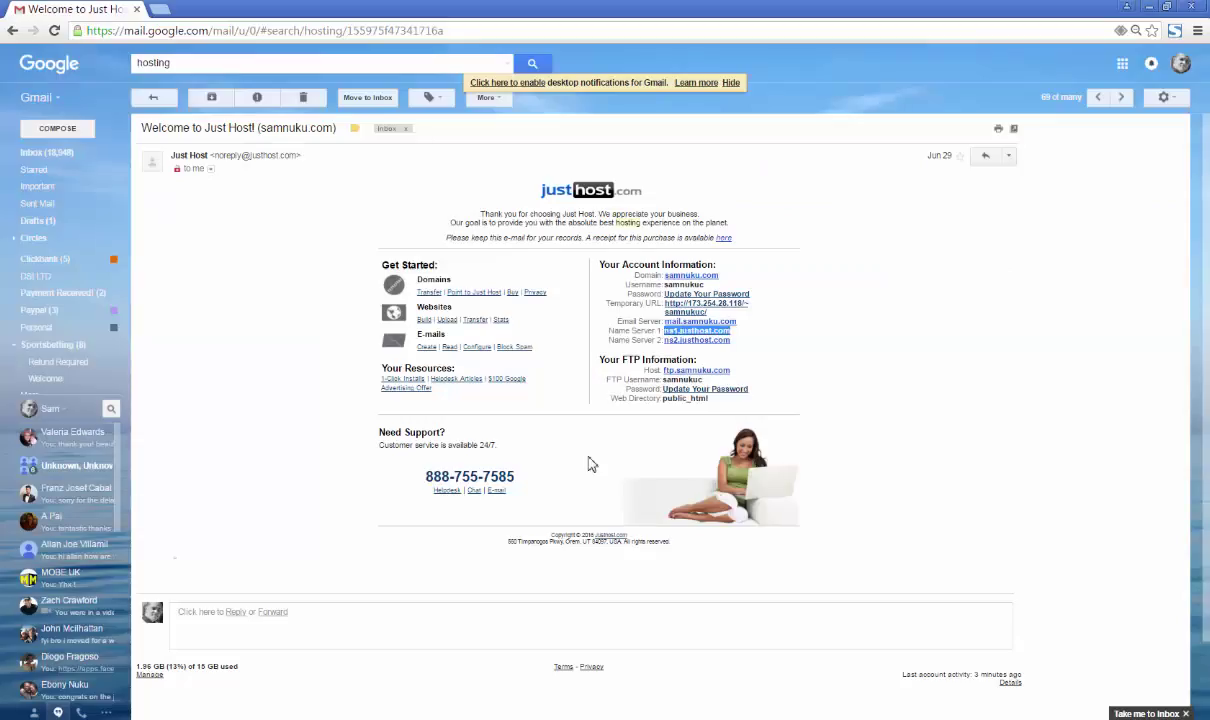
pyautogui.click(178, 315)
pyautogui.moveTo(603, 330); pyautogui.dragTo(666, 345)
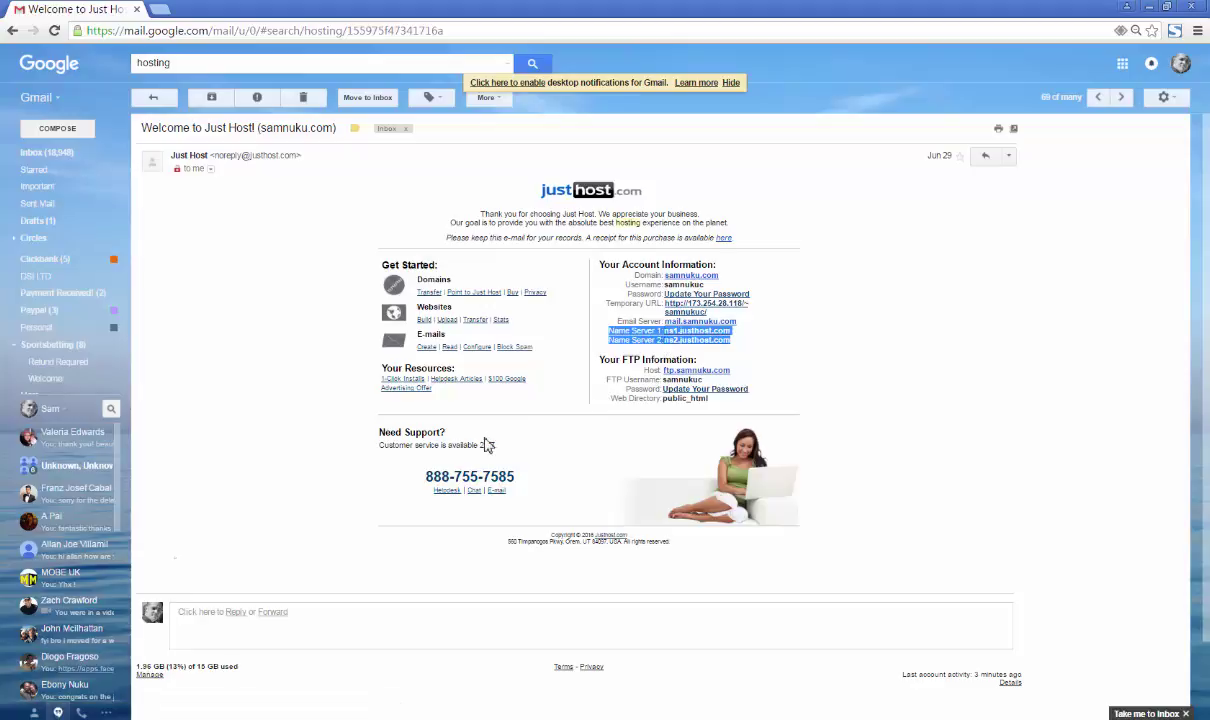
# Switch back to GoDaddy and open the account's domain management list.
pyautogui.hotkey('alt', 'Tab')
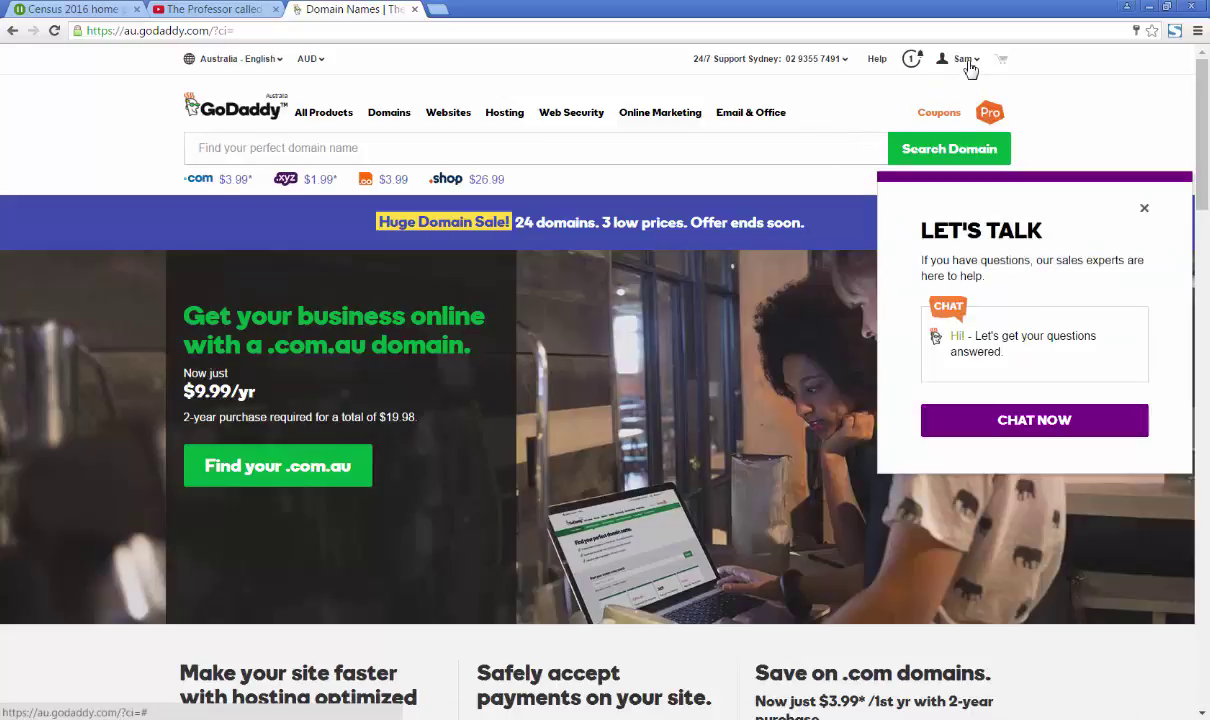
pyautogui.click(965, 64)
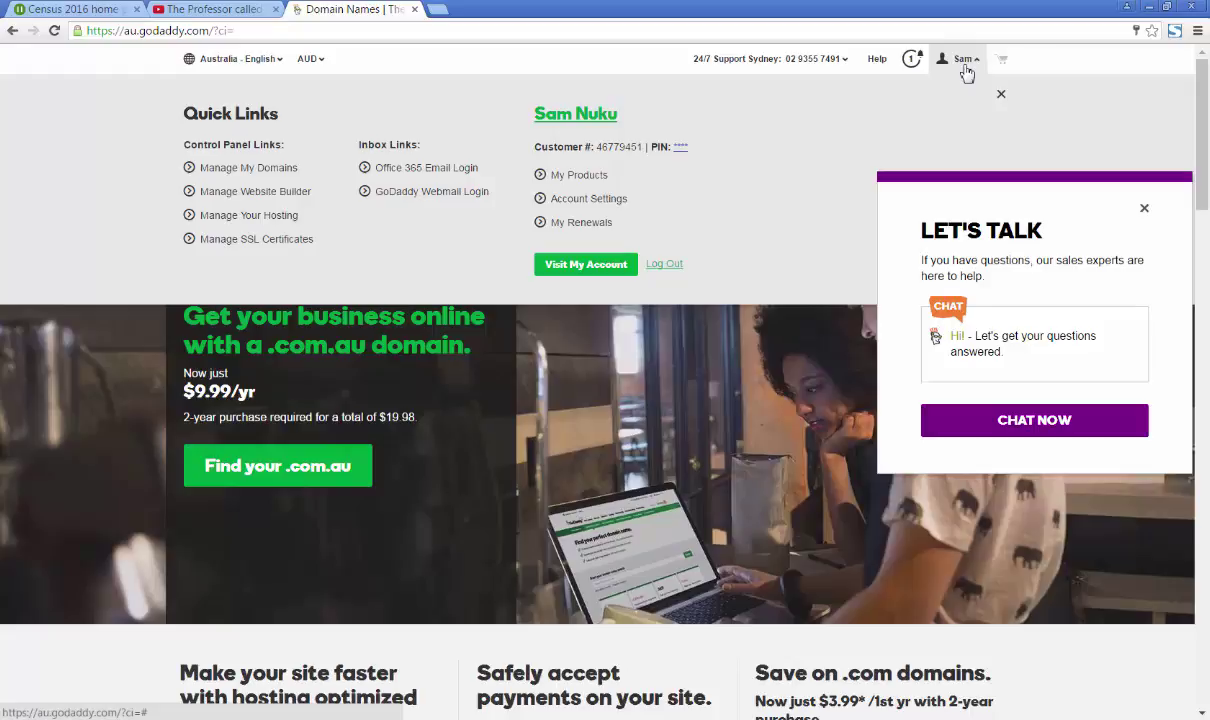
pyautogui.click(261, 222)
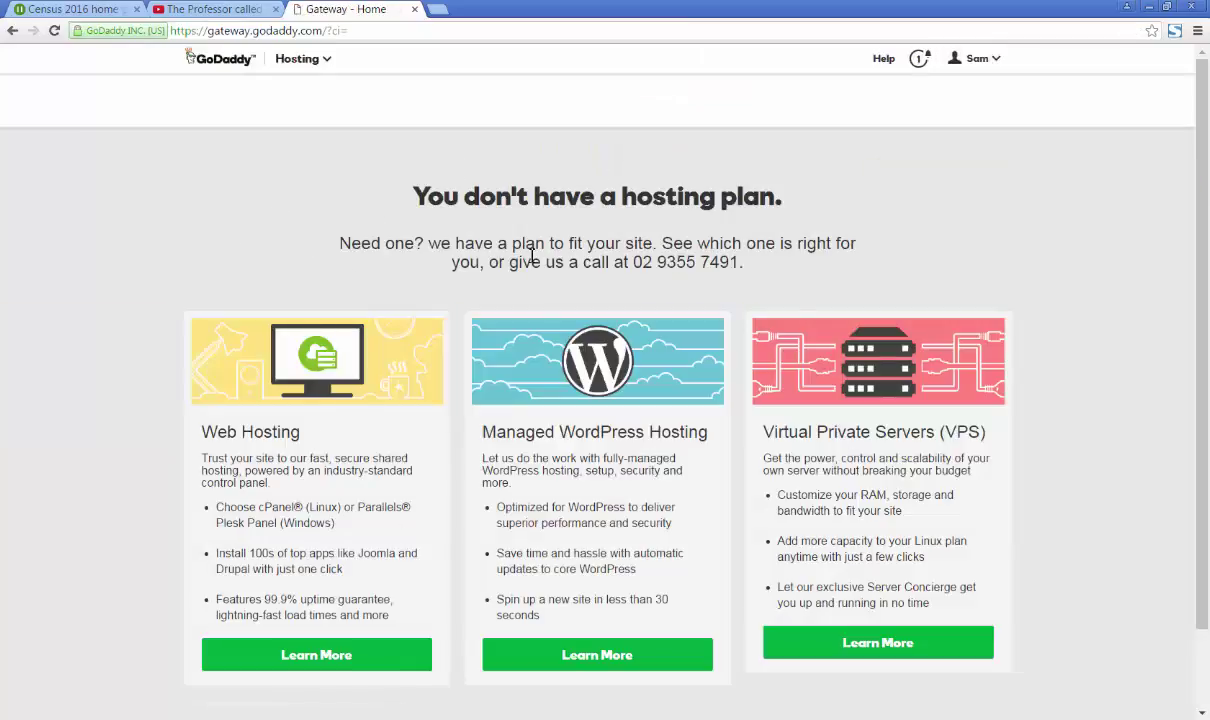
pyautogui.scroll(-2, 488, 360)
pyautogui.scroll(2, 495, 380)
pyautogui.click(323, 64)
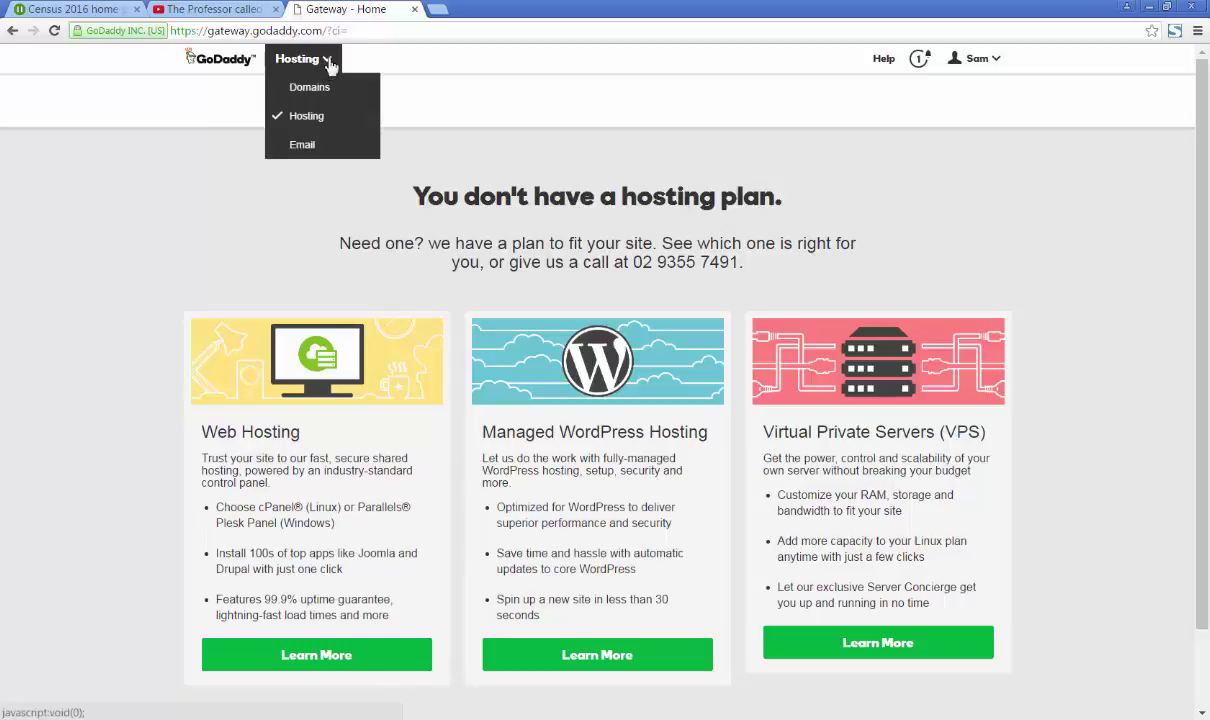
pyautogui.click(305, 89)
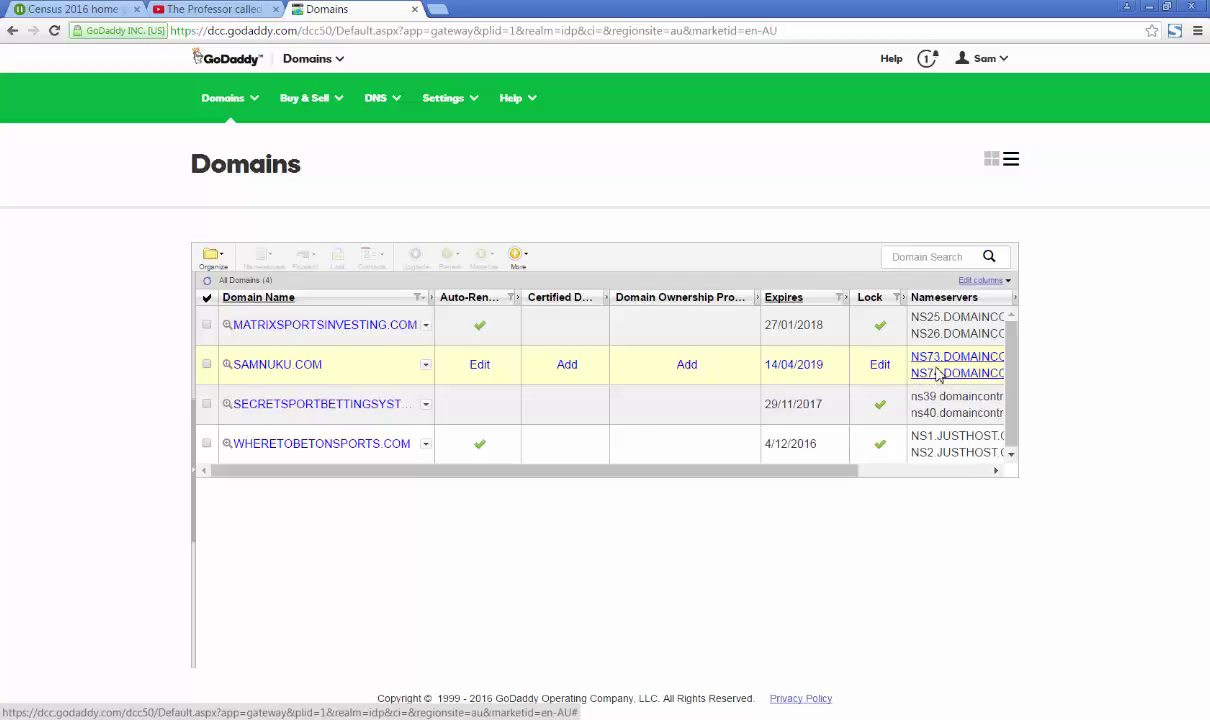
# Set the nameserver setup type of SAMNUKU.COM to Custom and open the entry form for custom nameservers.
pyautogui.click(940, 373)
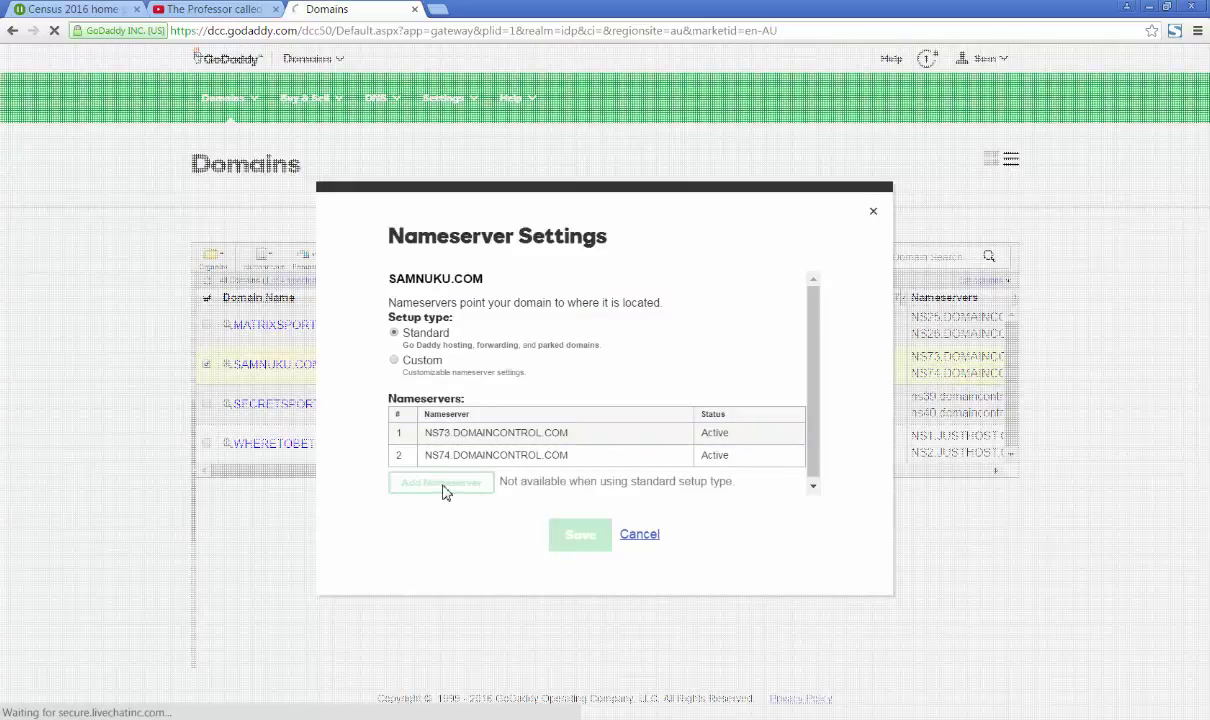
pyautogui.click(394, 360)
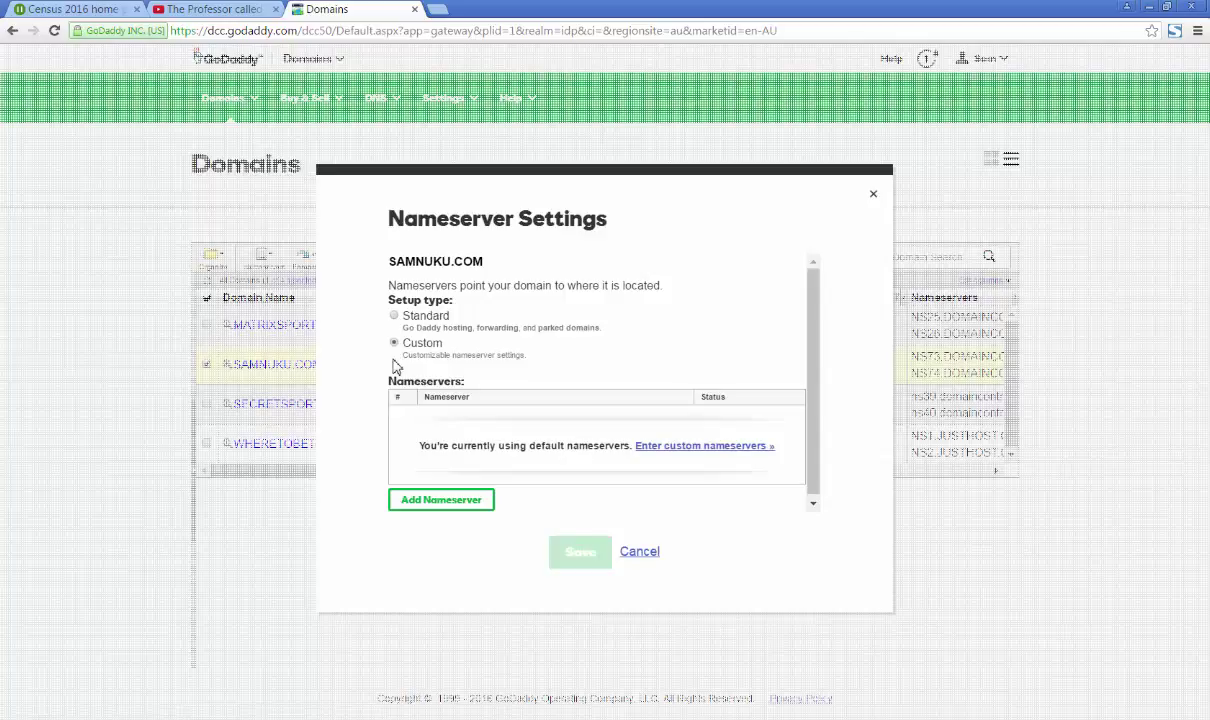
pyautogui.click(694, 446)
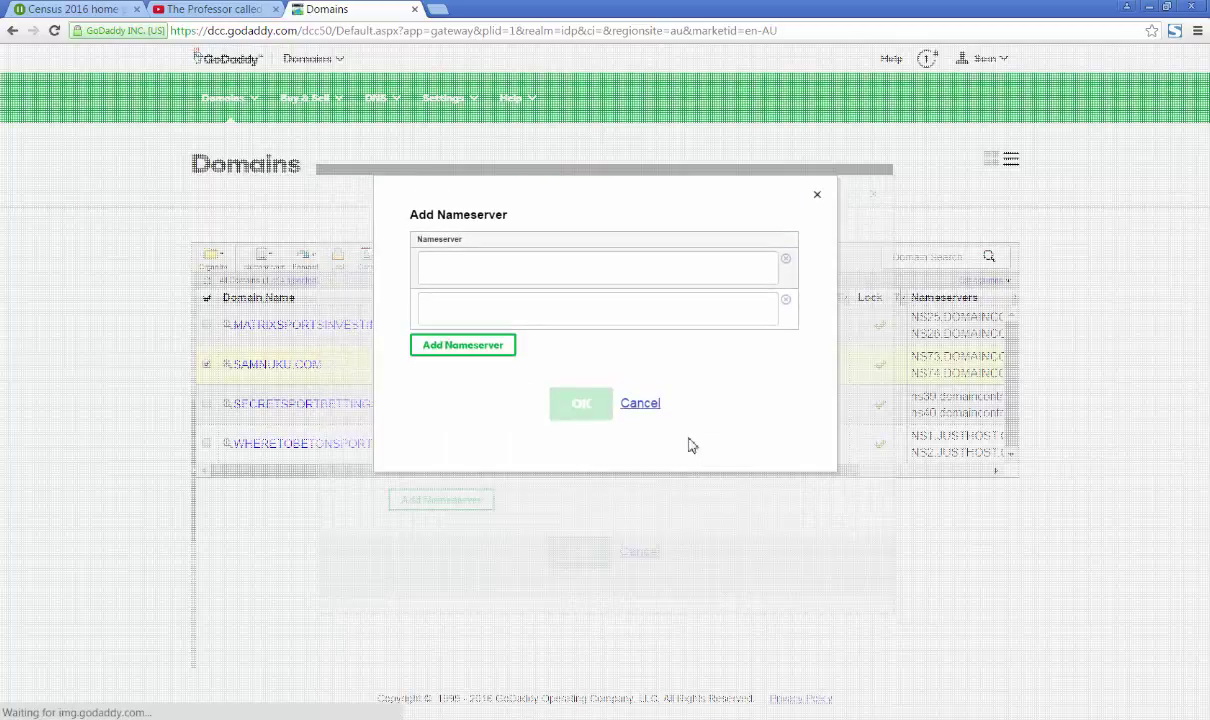
# Copy ns1.justhost.com from the Just Host email in Gmail into the first nameserver entry in GoDaddy.
pyautogui.click(522, 273)
pyautogui.hotkey('alt', 'Tab')
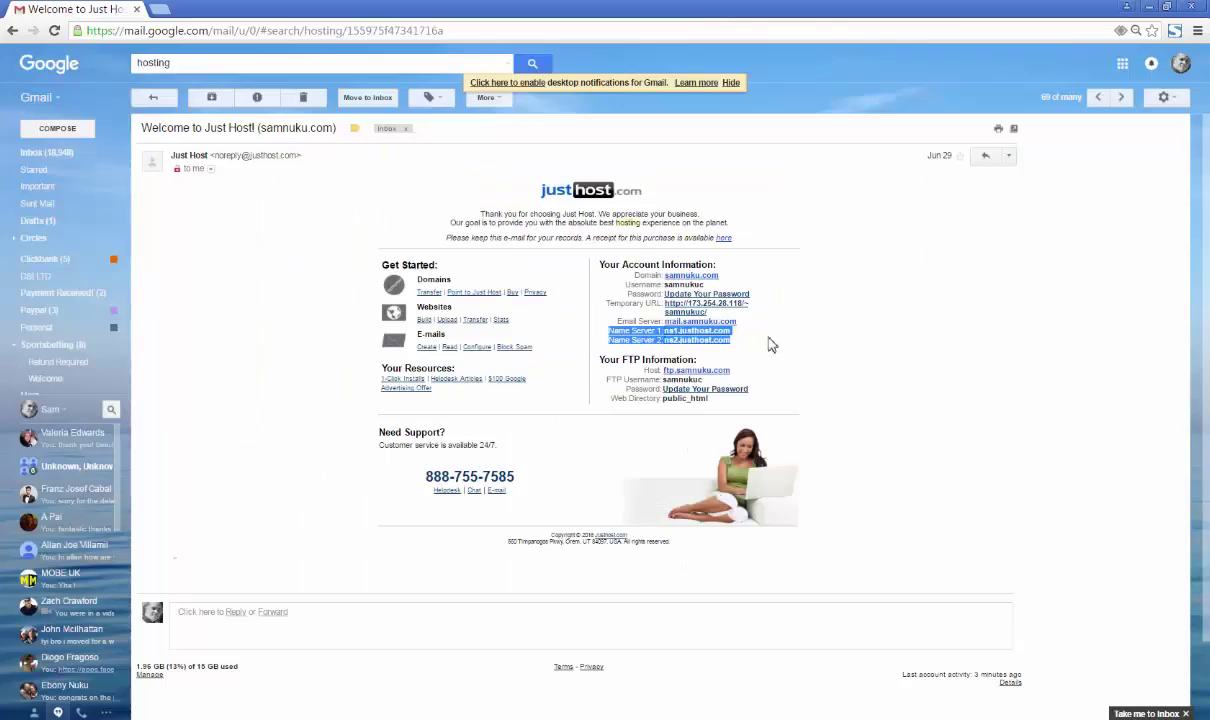
pyautogui.moveTo(684, 330); pyautogui.dragTo(652, 340)
pyautogui.hotkey('ctrl', 'c')
pyautogui.hotkey('alt', 'Tab')
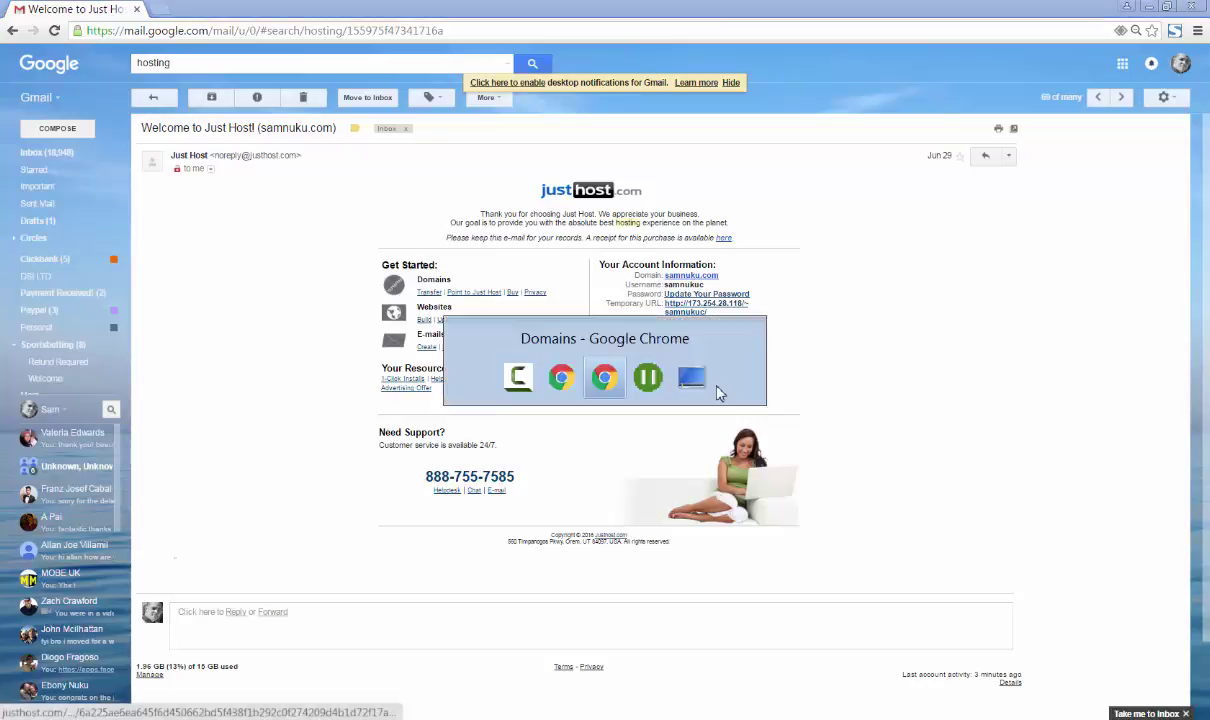
pyautogui.click(535, 267)
pyautogui.hotkey('ctrl', 'v')
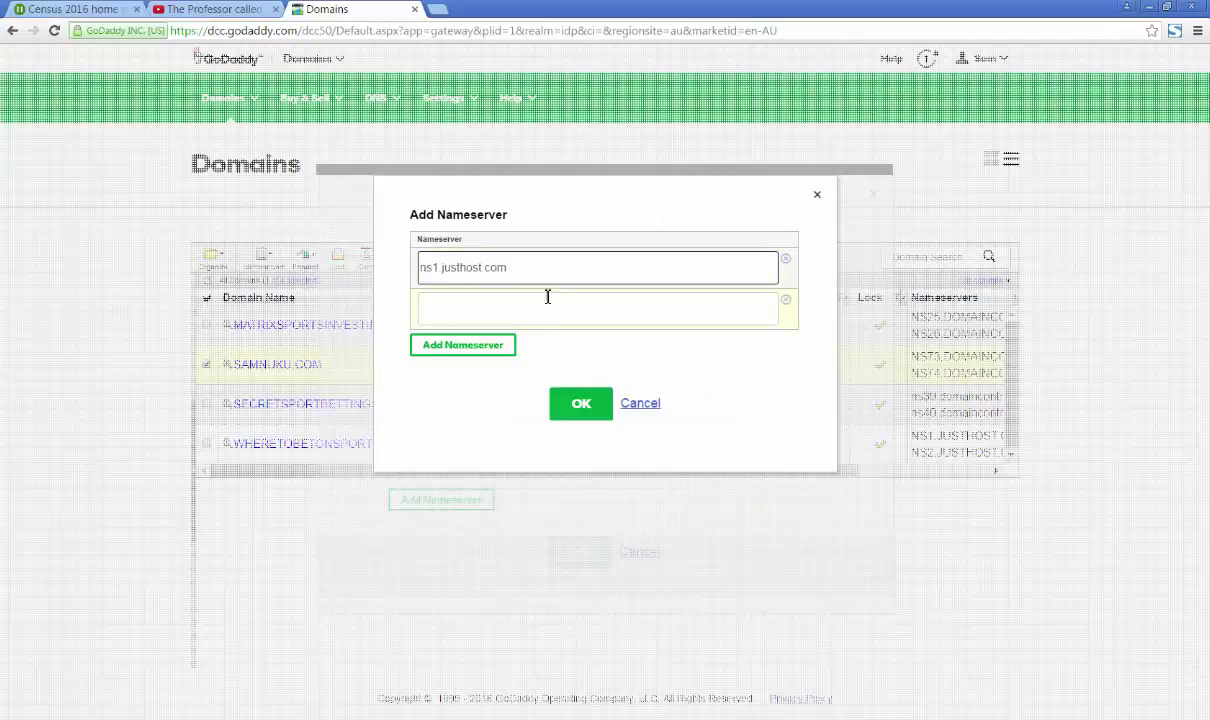
# Copy ns2.justhost.com from the Gmail message into the second nameserver entry without leading spaces, and save the nameserver settings.
pyautogui.click(548, 310)
pyautogui.hotkey('alt', 'Tab')
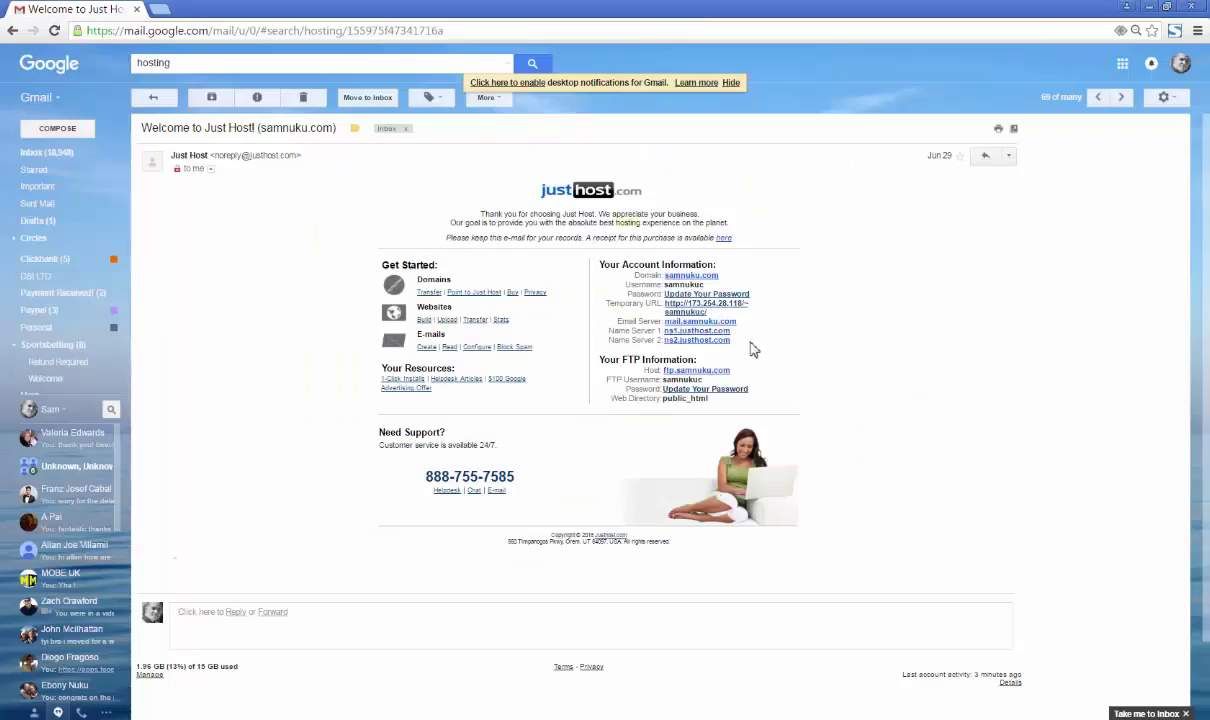
pyautogui.moveTo(733, 341); pyautogui.dragTo(667, 347)
pyautogui.hotkey('ctrl', 'c')
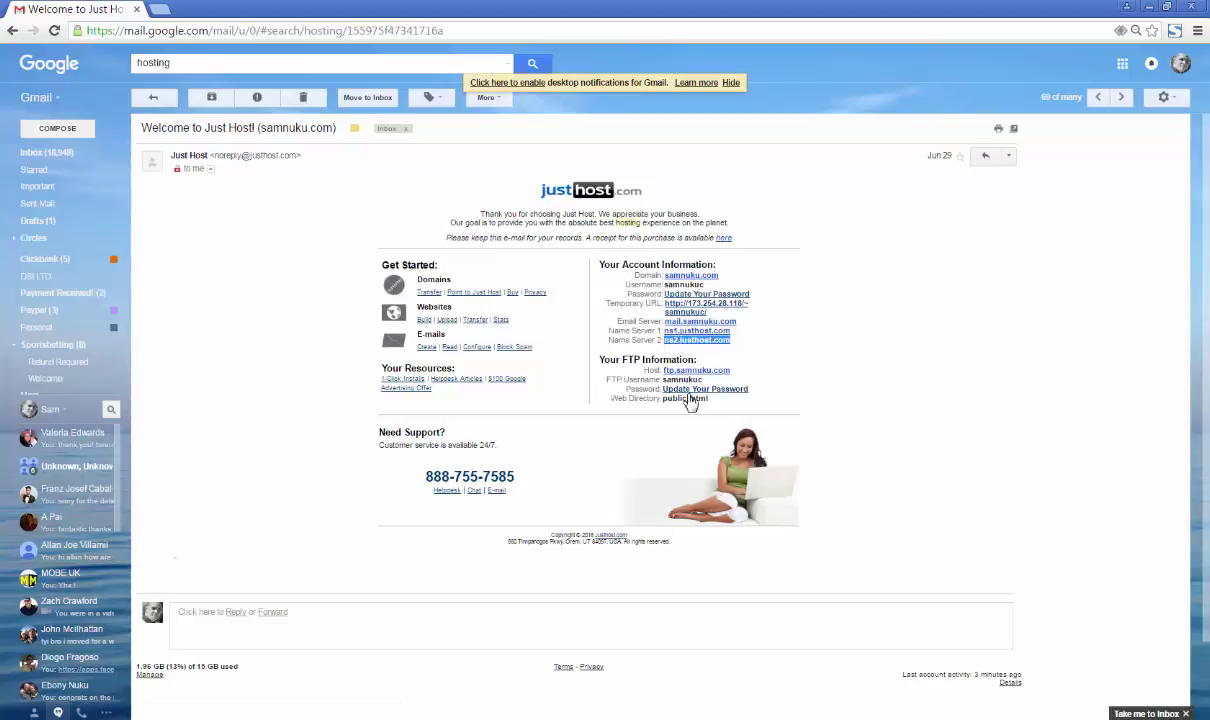
pyautogui.hotkey('alt', 'Tab')
pyautogui.hotkey('ctrl', 'v')
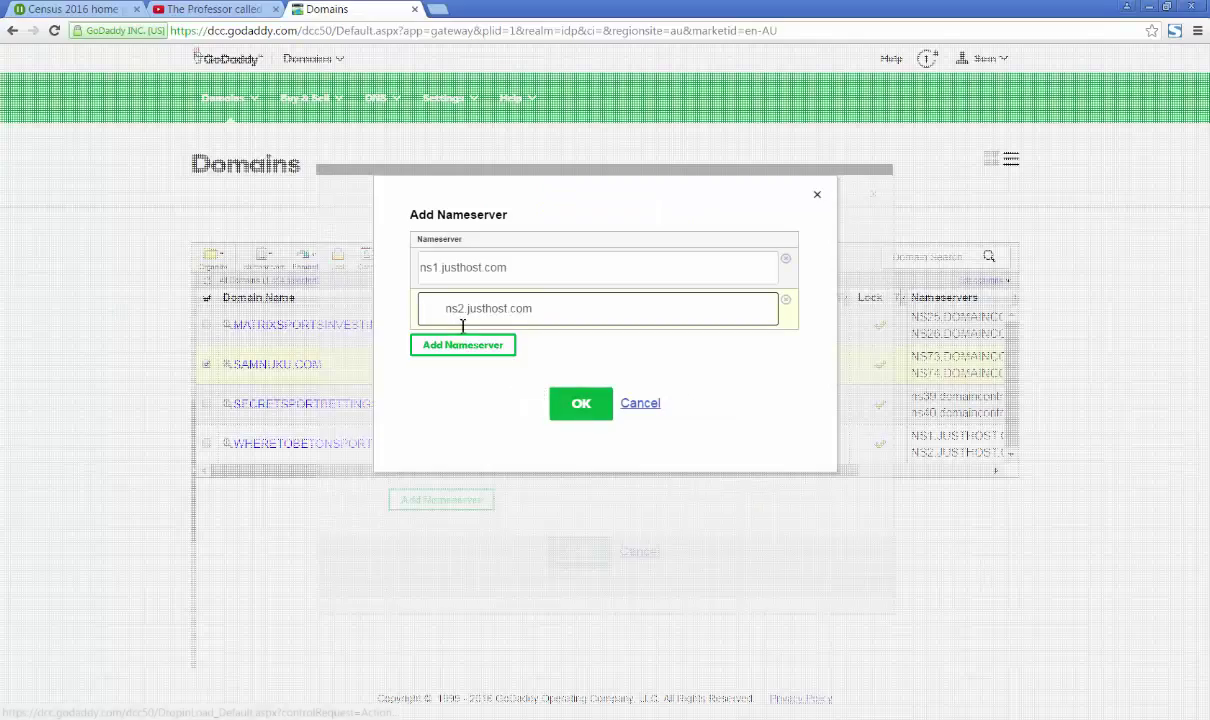
pyautogui.press('Home')
pyautogui.press('Delete')
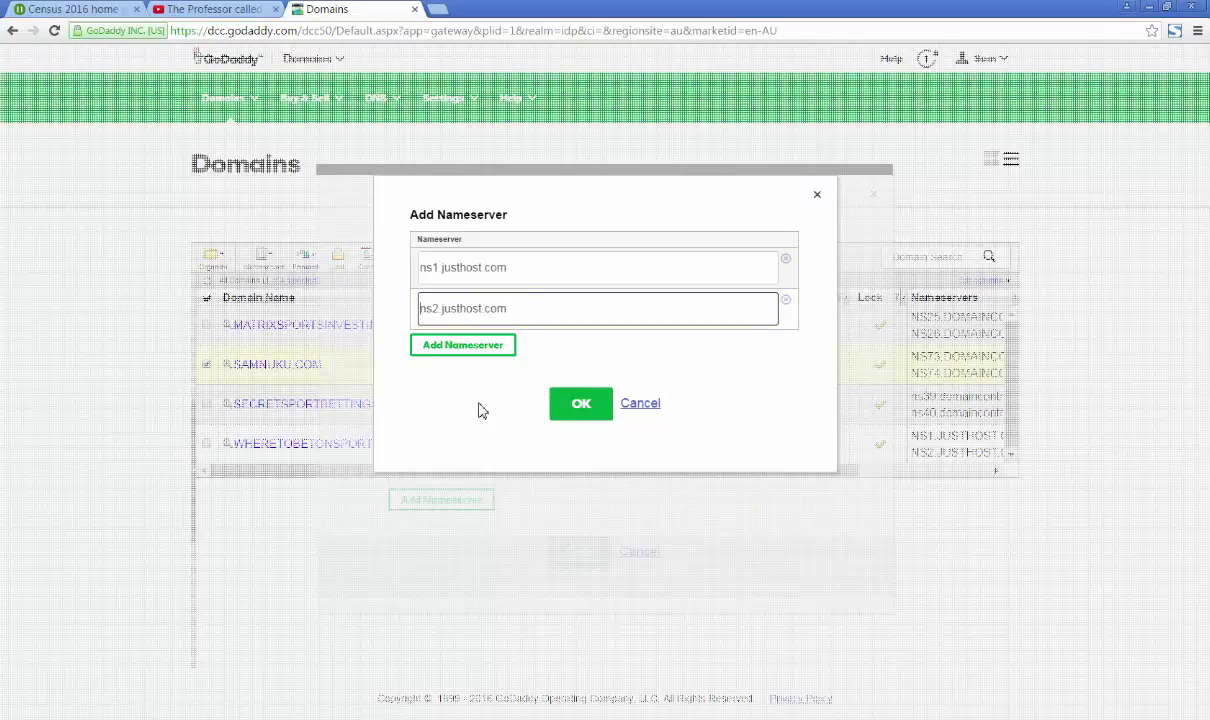
pyautogui.click(566, 401)
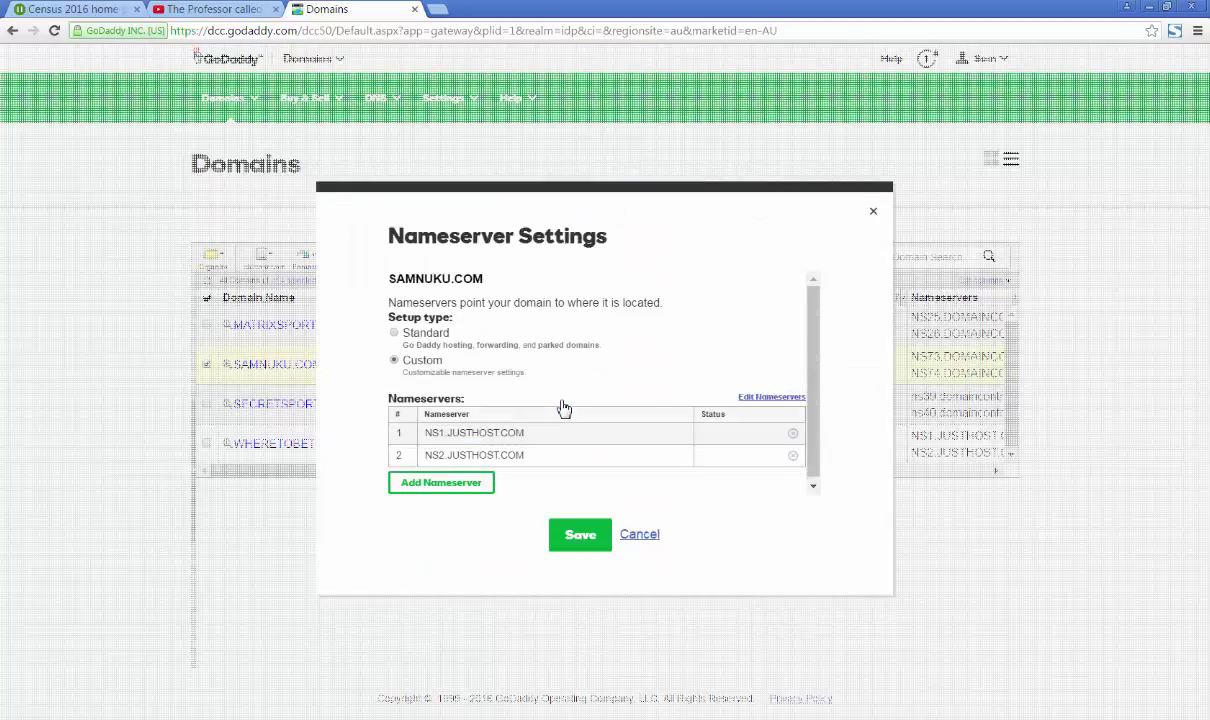
pyautogui.click(577, 545)
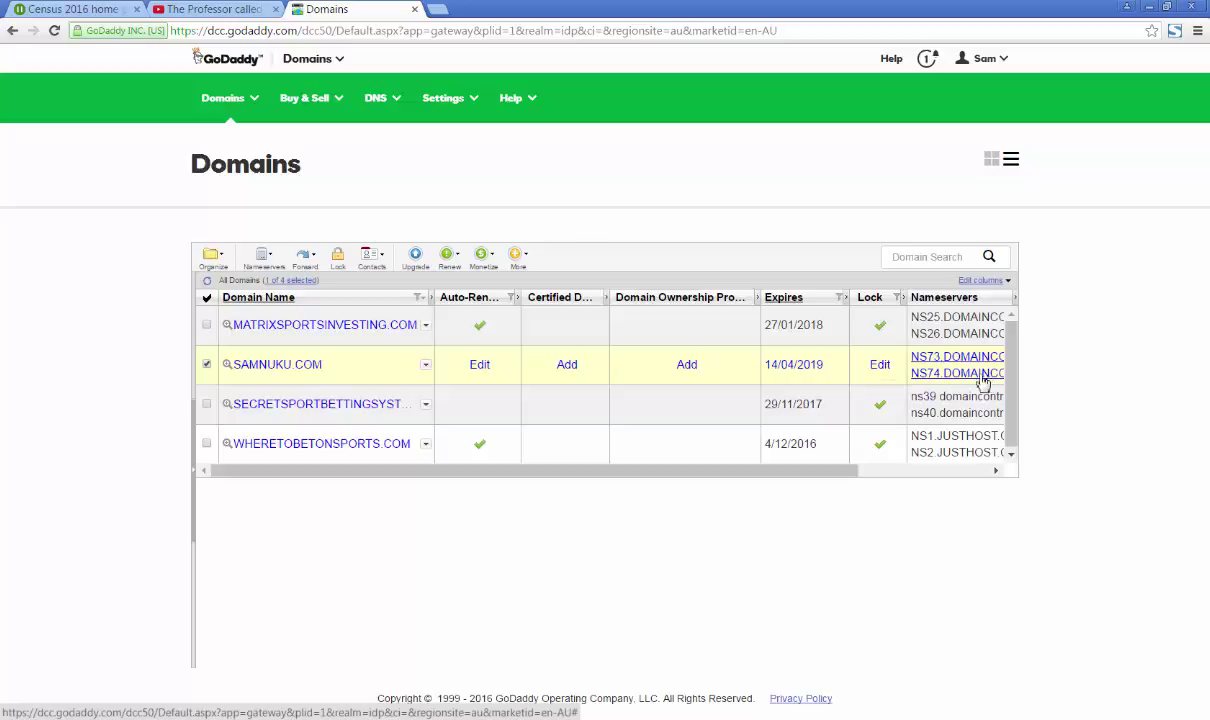
# Refresh the domain list to check the nameservers of SAMNUKU.COM and open that domain's details.
pyautogui.click(251, 127)
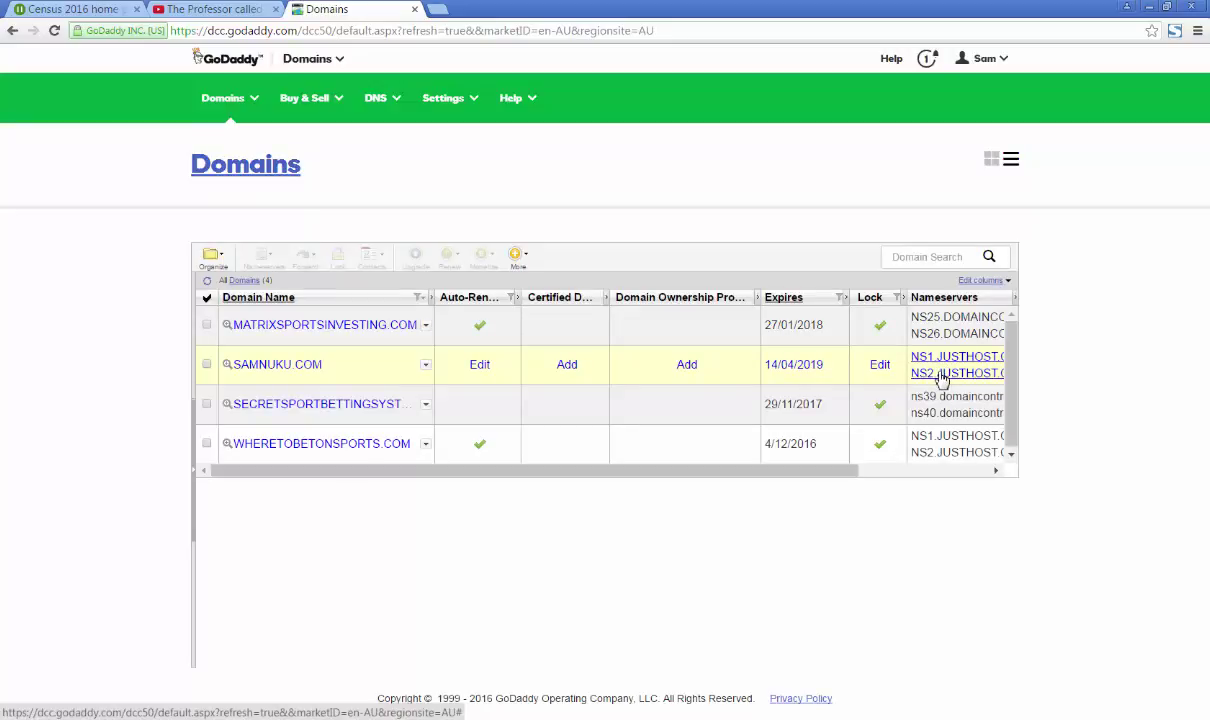
pyautogui.click(268, 365)
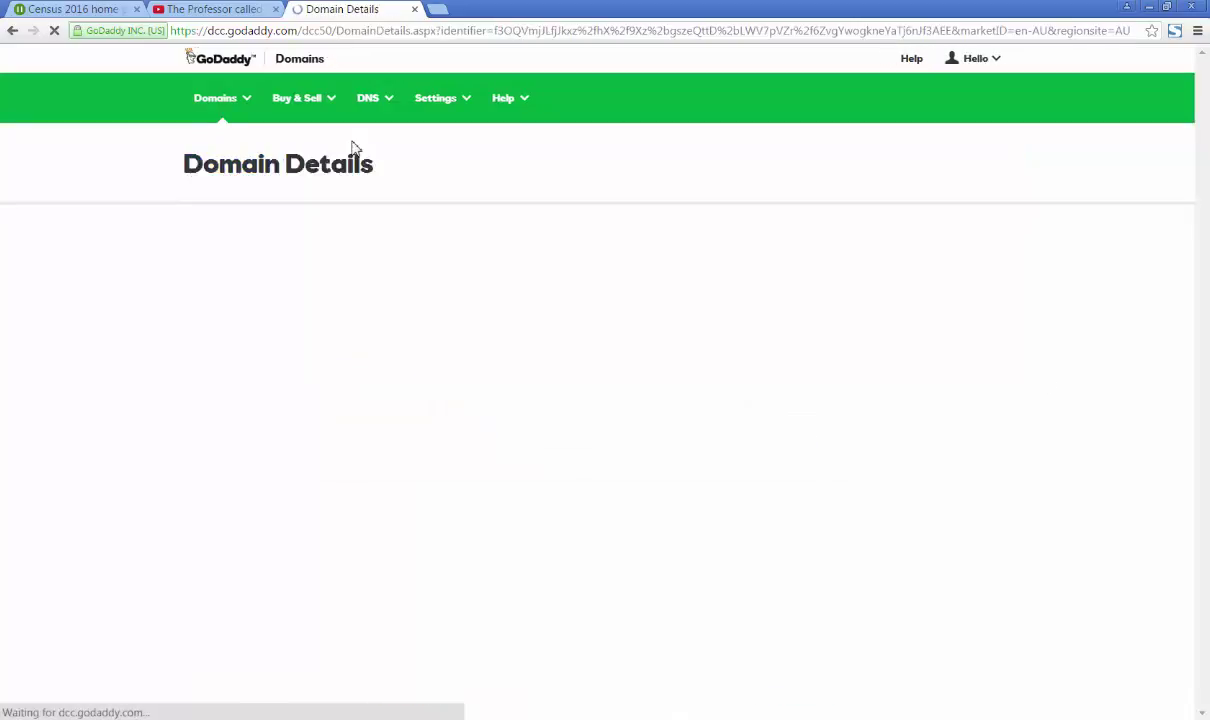
# Load the samnuku.com website in the current browser tab.
pyautogui.click(410, 31)
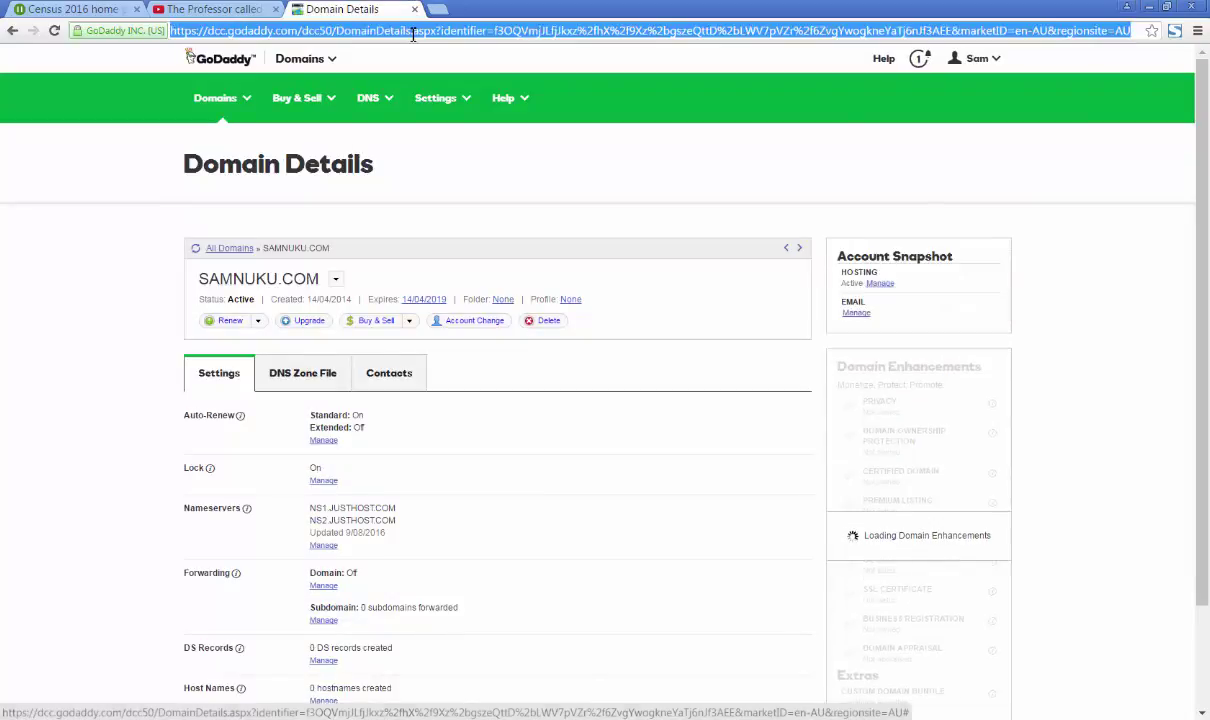
pyautogui.write('sam')
pyautogui.press('Down')
pyautogui.press('Return')
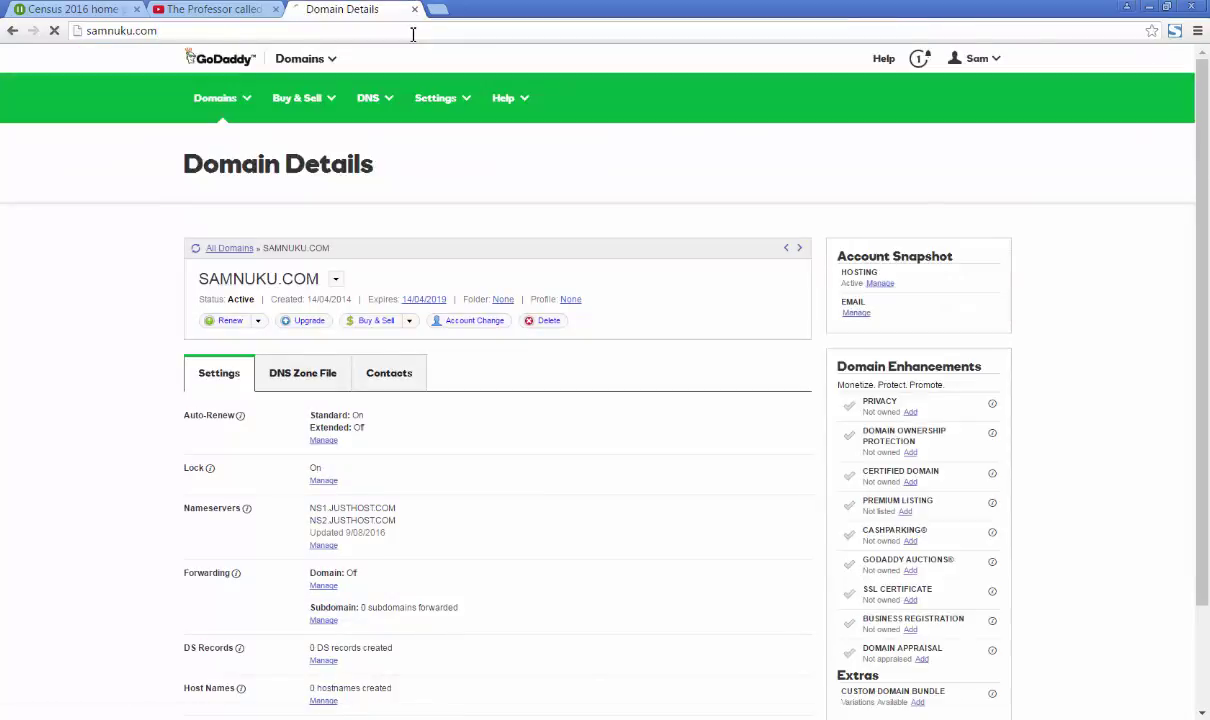